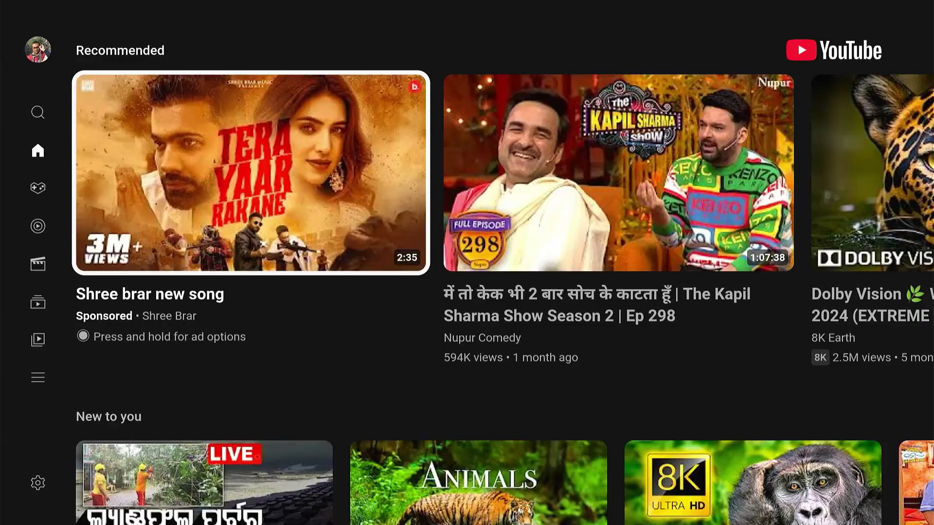
pyautogui.press('Escape')
pyautogui.press('Escape')
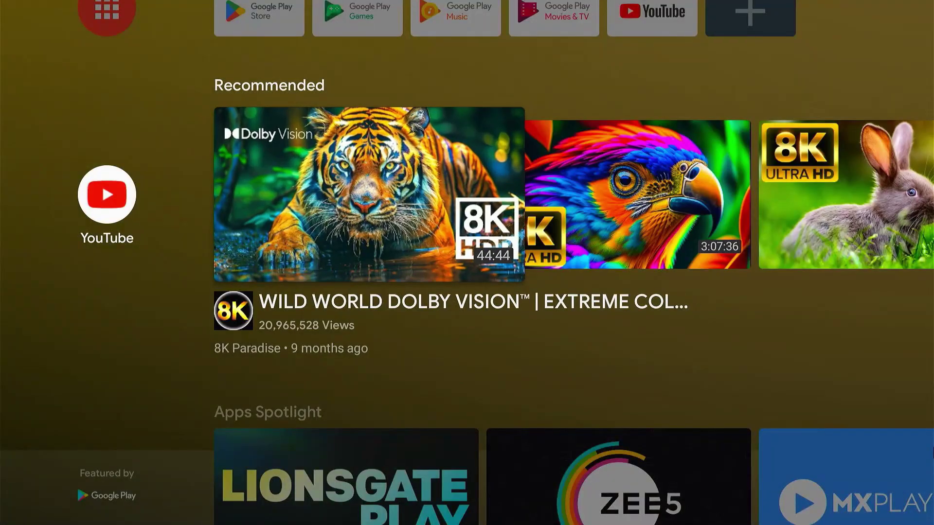
# - Exit the playing video and restart the Android TV from its Settings panel
pyautogui.press('Up')
pyautogui.press('Up')
pyautogui.press('Right')
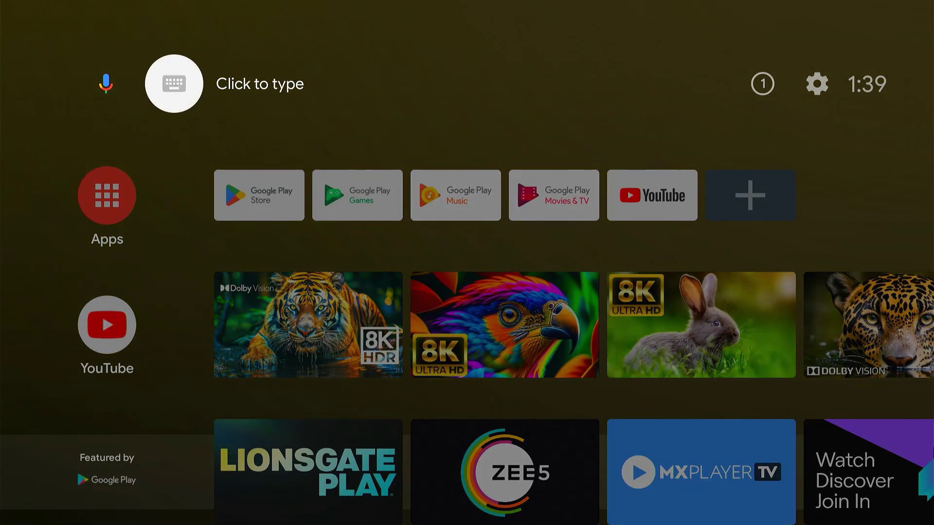
pyautogui.press('Right')
pyautogui.press('Right')
pyautogui.press('Return')
pyautogui.press('Down')
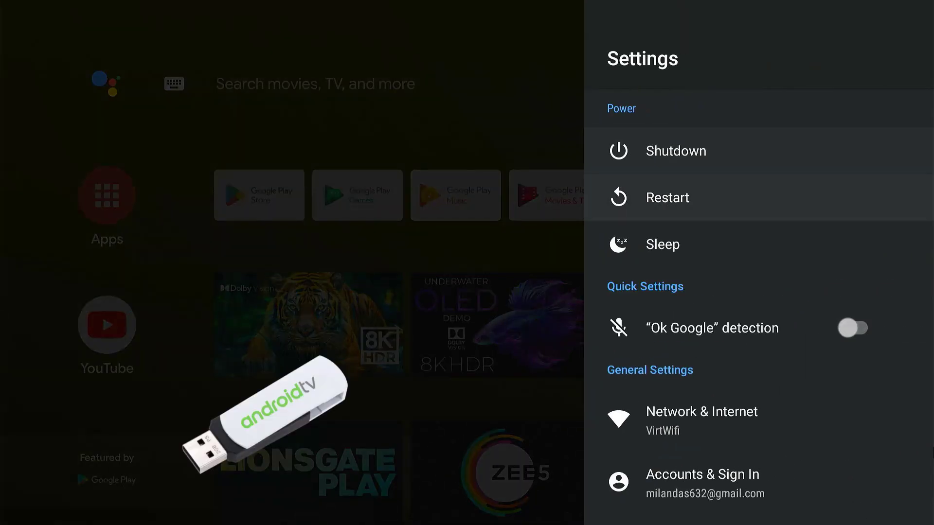
pyautogui.press('Return')
pyautogui.press('Return')
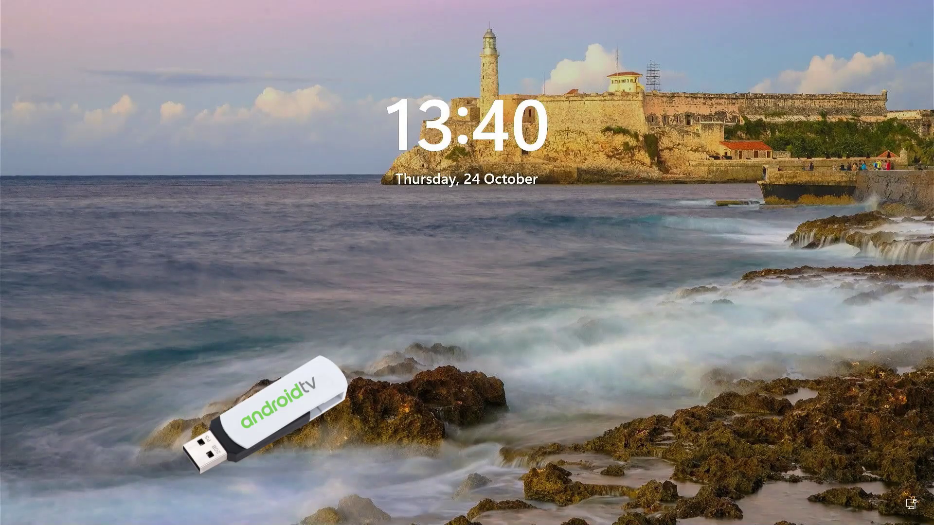
# - Dismiss the lock screen and sign in to Windows 11 with the account PIN
pyautogui.press('space')
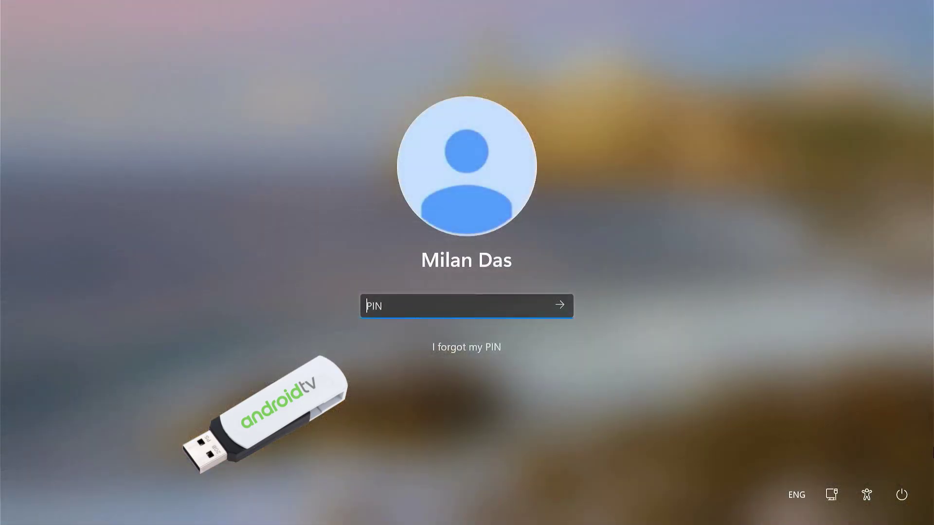
pyautogui.write('123')
pyautogui.press('Return')
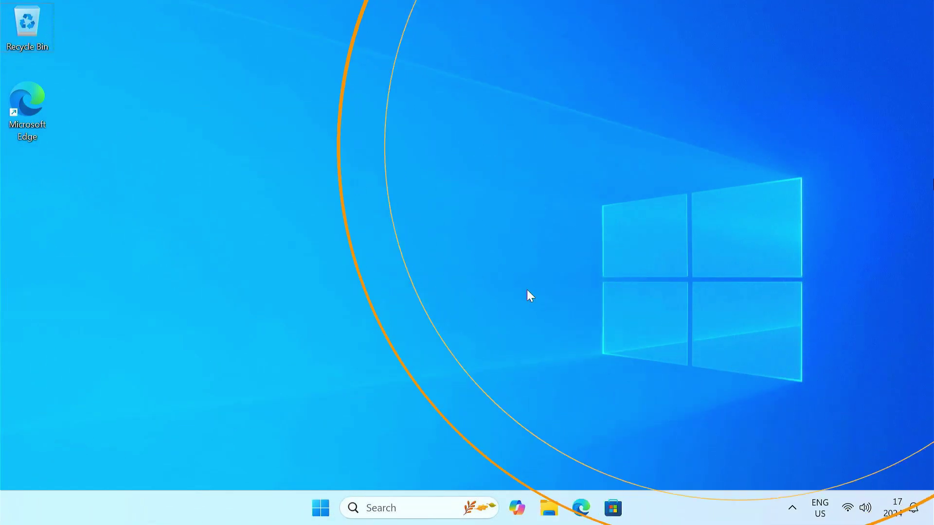
# - Download Android TV 9.iso (1.2 GB) from its Google Drive link, bypassing the virus-scan warning
pyautogui.click(585, 512)
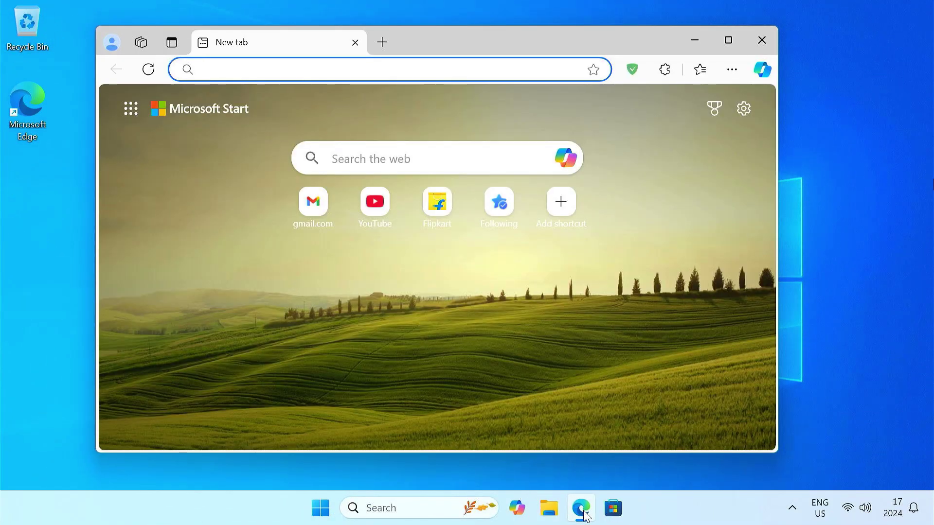
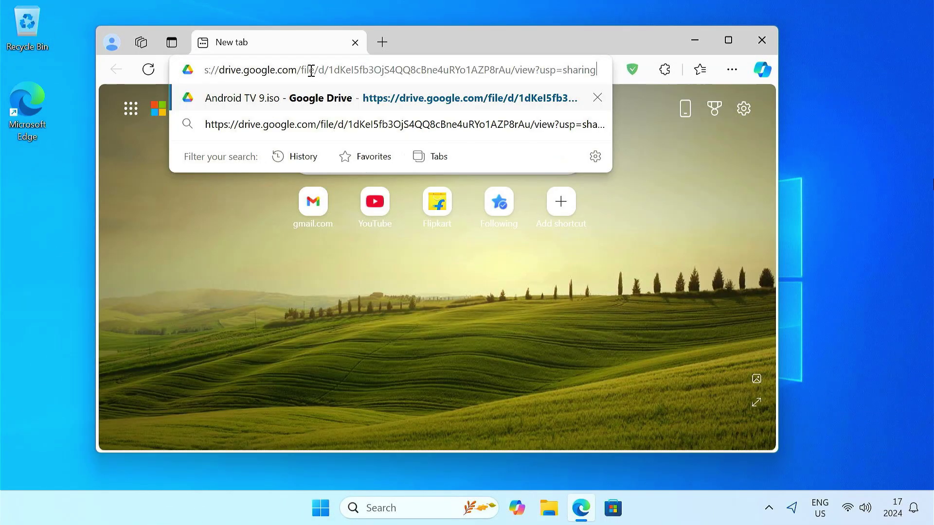
pyautogui.press('Return')
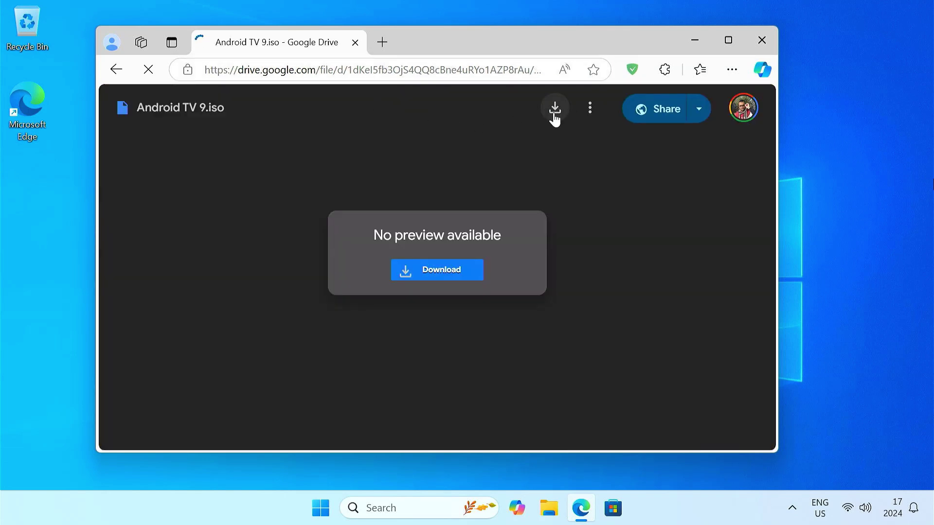
pyautogui.click(555, 109)
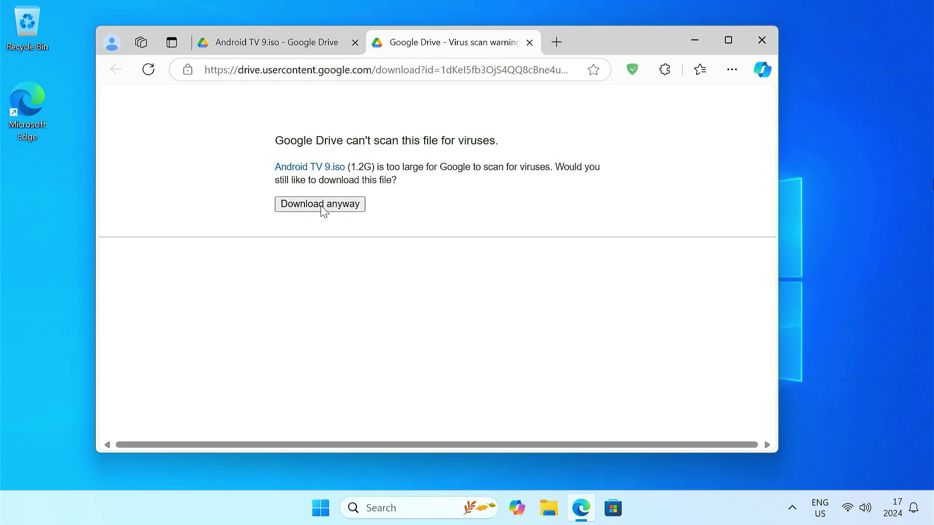
pyautogui.click(321, 205)
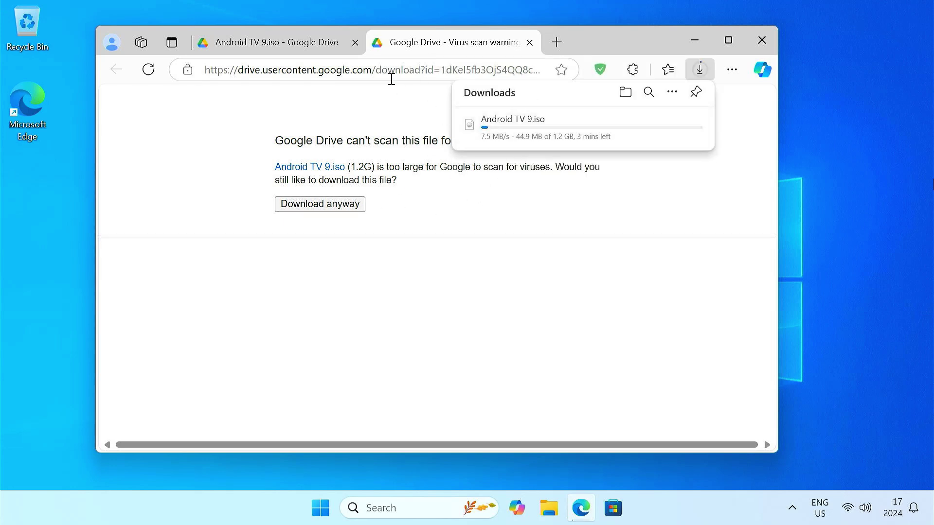
pyautogui.click(355, 42)
# - Search for rufus, download rufus-4.6.exe from rufus.ie and launch it
pyautogui.click(383, 44)
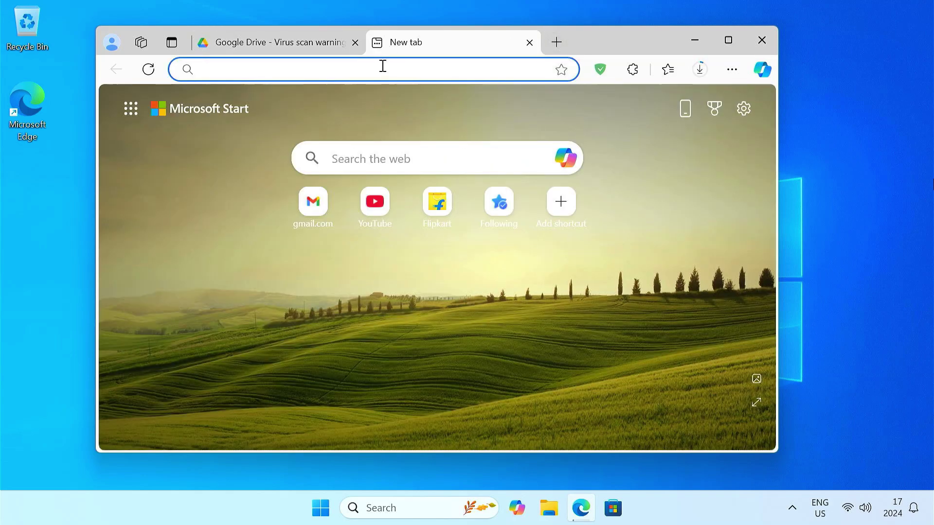
pyautogui.write('rufus')
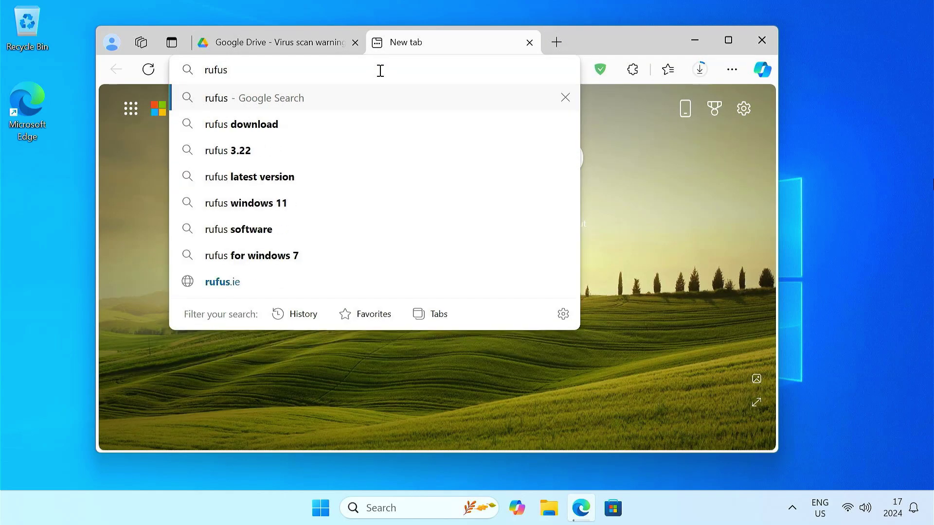
pyautogui.press('Return')
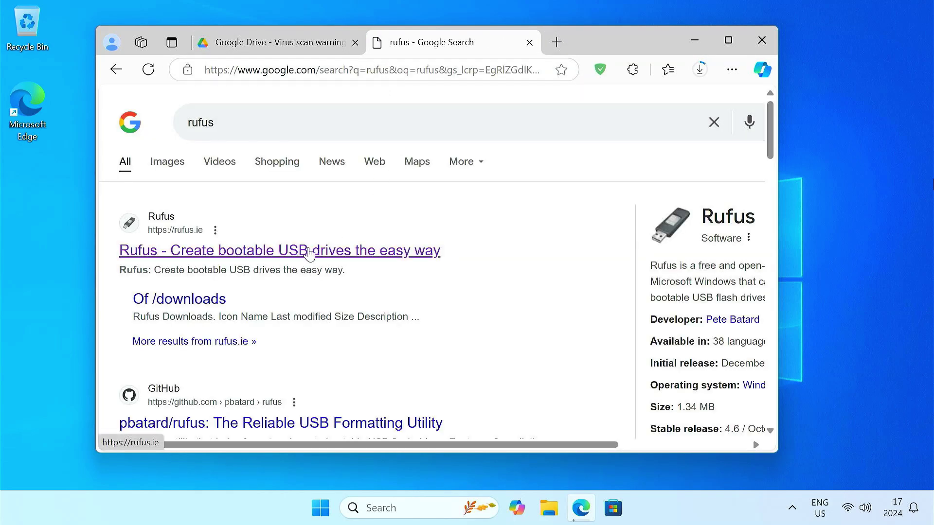
pyautogui.click(317, 250)
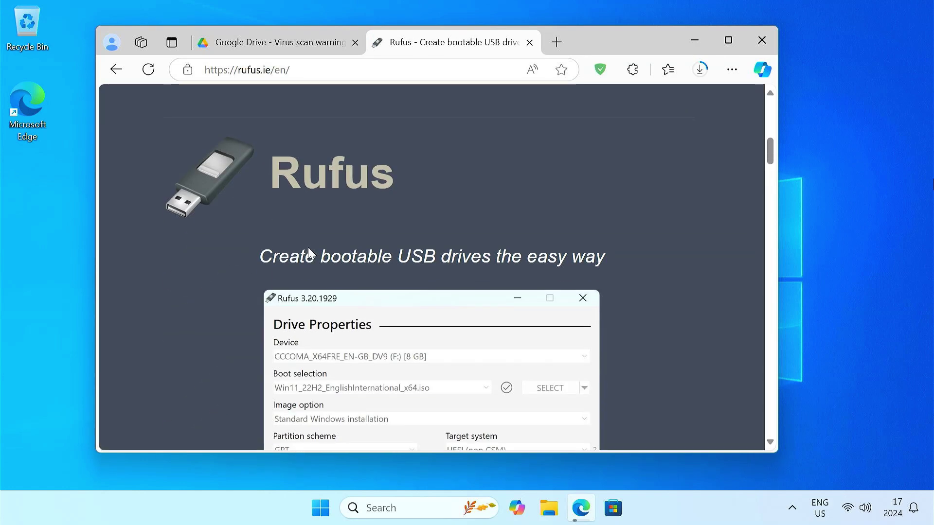
pyautogui.scroll(-15, 308, 249)
pyautogui.scroll(2, 306, 251)
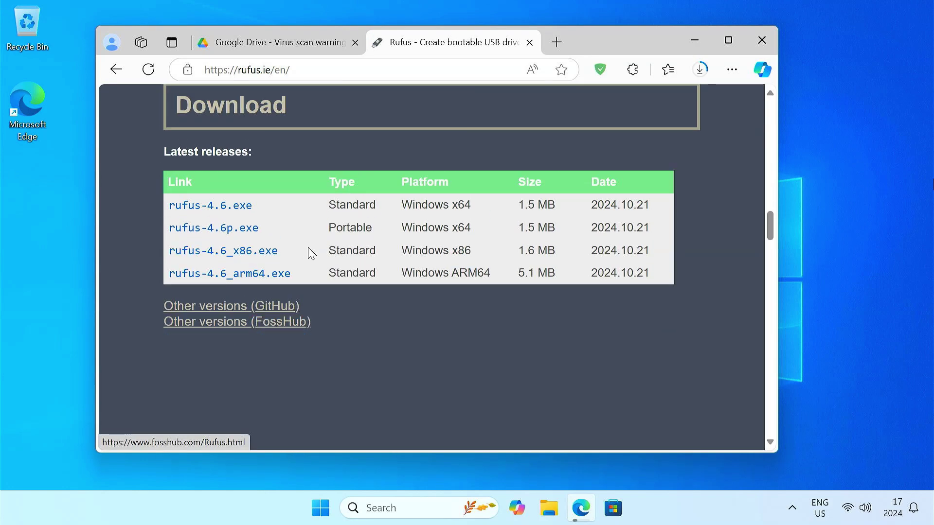
pyautogui.click(217, 207)
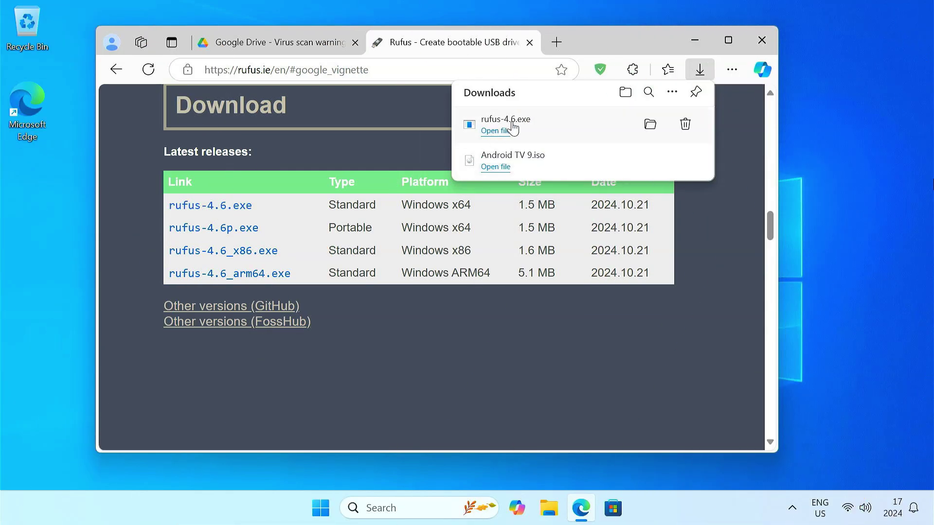
pyautogui.click(507, 130)
# - Allow Rufus through UAC, close Edge, and keep the Sandisk 64 GB drive as the target device
pyautogui.click(424, 375)
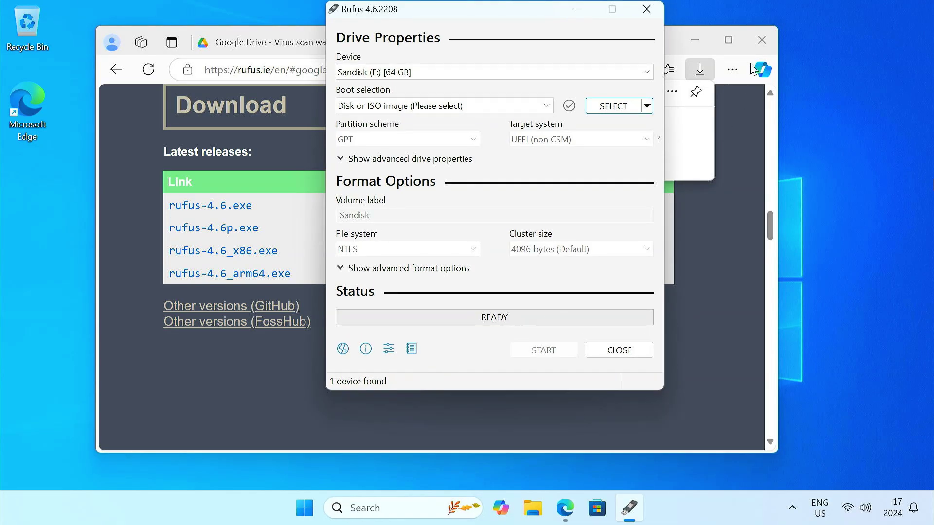
pyautogui.click(761, 39)
pyautogui.click(386, 72)
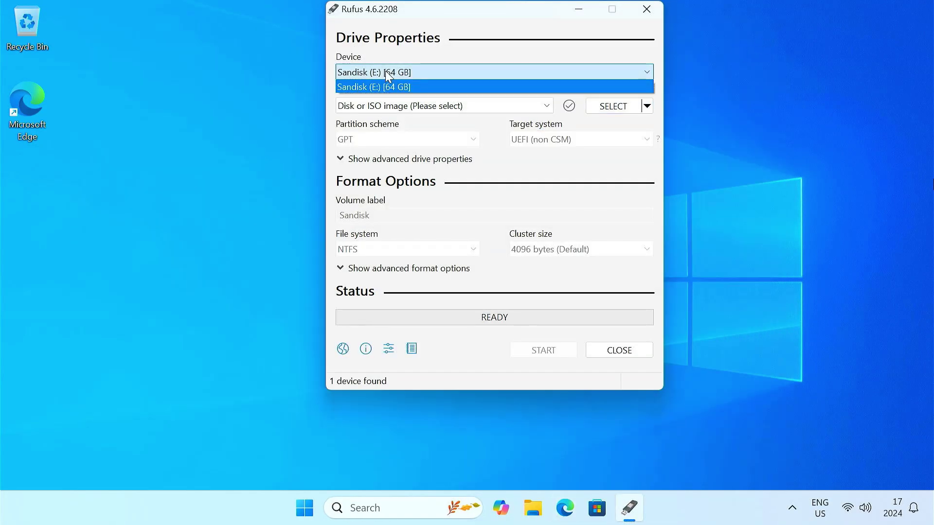
pyautogui.click(385, 71)
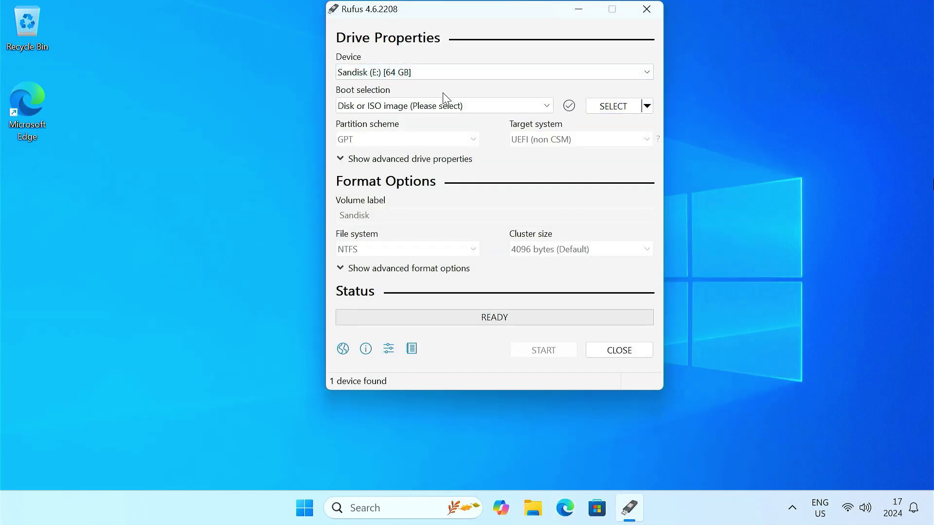
# - Load Android TV 9.iso from Downloads as the boot image
pyautogui.click(602, 110)
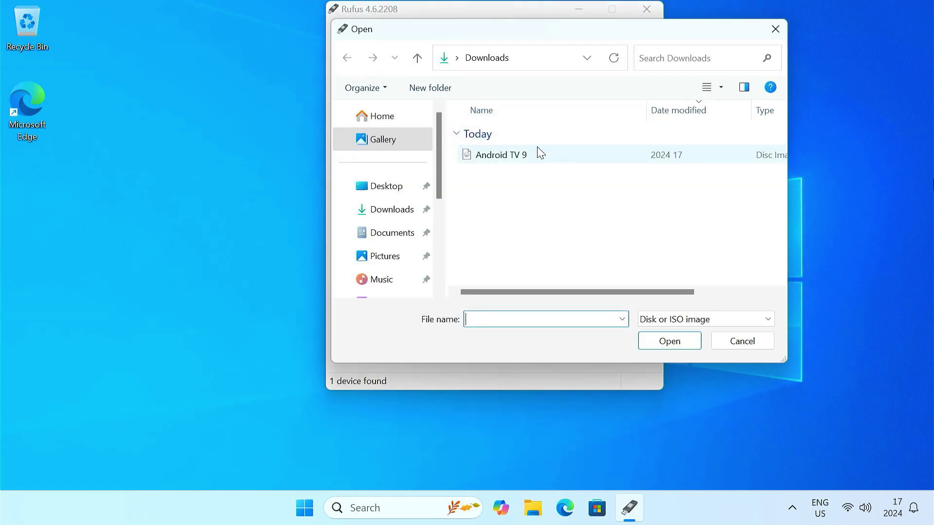
pyautogui.click(530, 156)
pyautogui.click(670, 342)
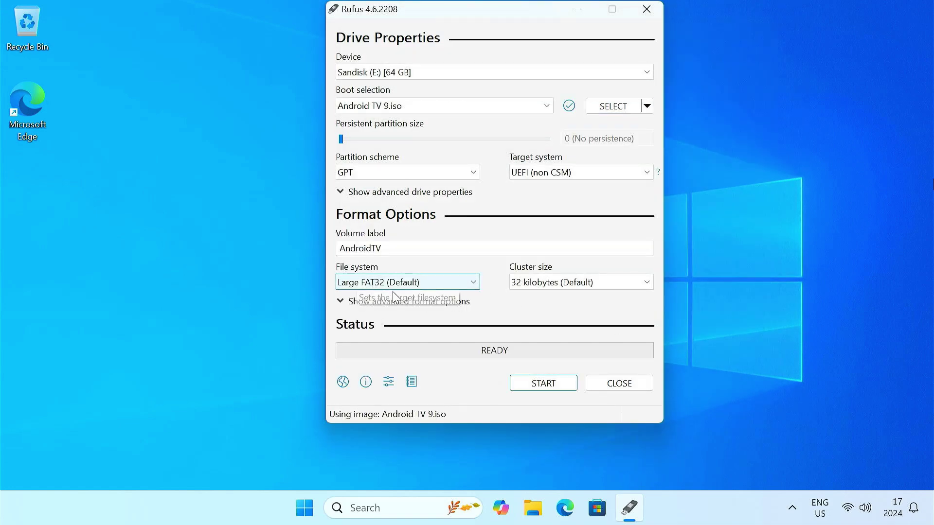
# - Write Android TV 9.iso to the drive, accepting the revoked-bootloader and data-erase warnings
pyautogui.click(557, 385)
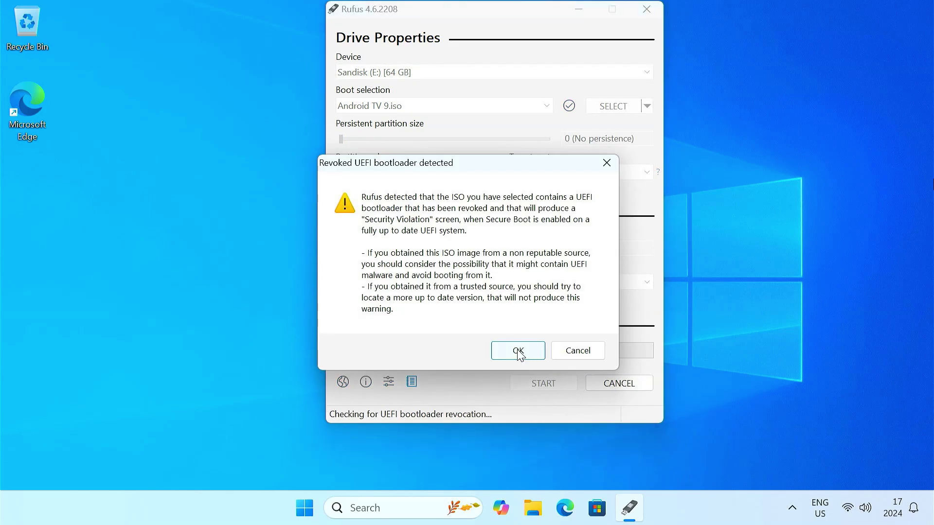
pyautogui.click(518, 351)
pyautogui.click(517, 306)
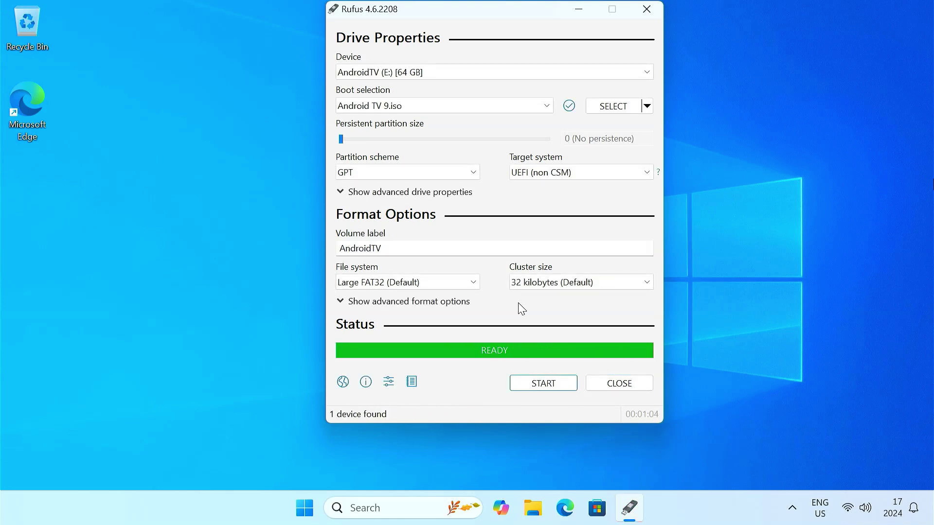
# - Close Rufus, browse to the ANDROIDTV (E:) drive in File Explorer, and select data4GB
pyautogui.click(619, 381)
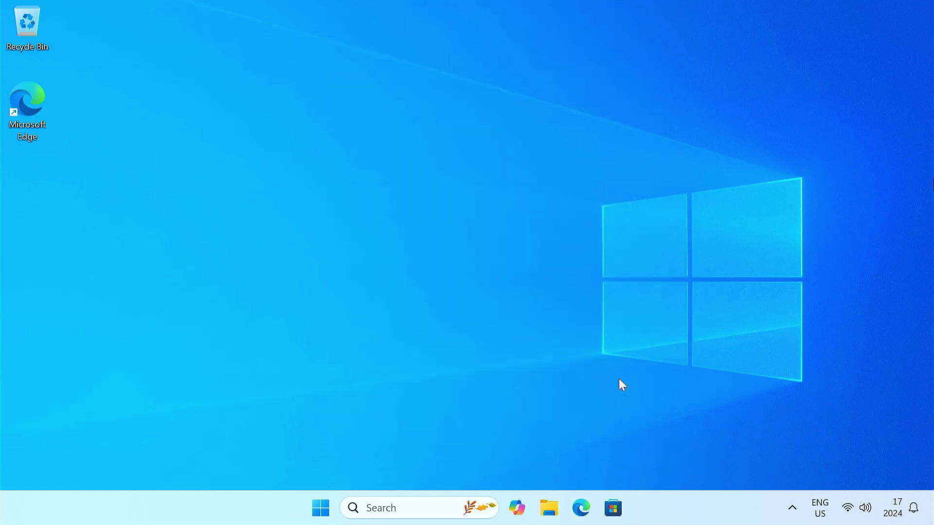
pyautogui.click(549, 508)
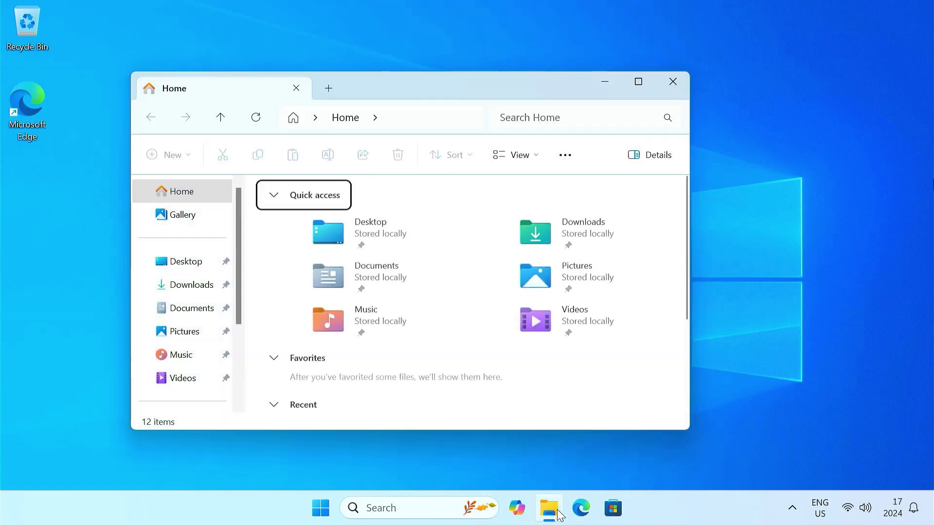
pyautogui.scroll(-2, 217, 367)
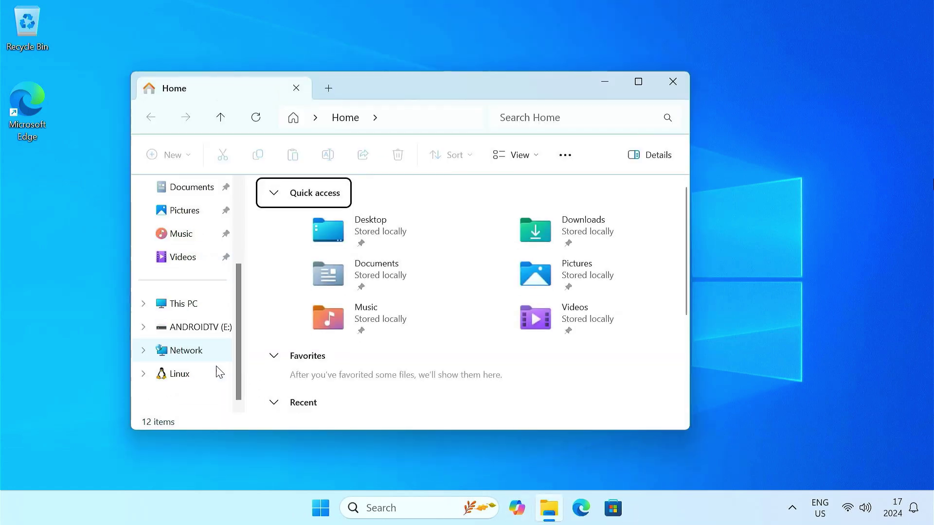
pyautogui.click(196, 334)
pyautogui.click(341, 359)
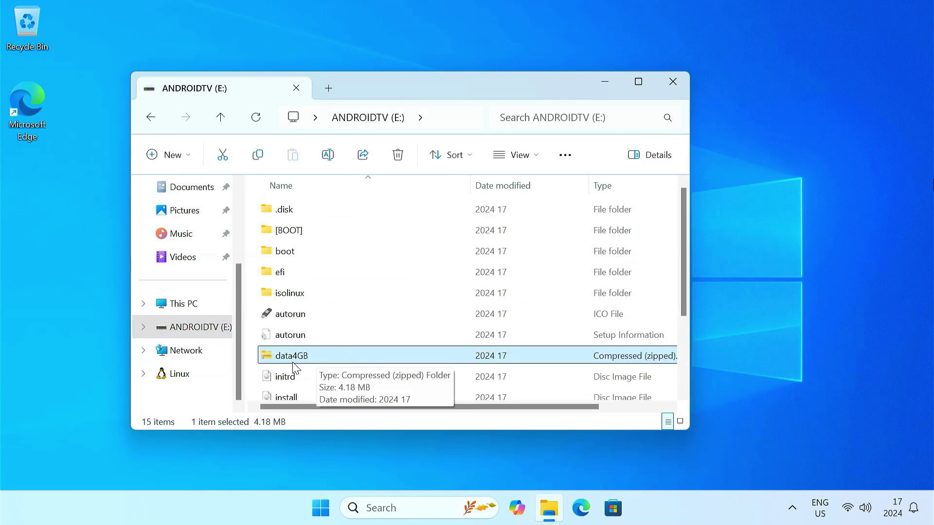
# - Extract data4GB in place with WinRAR Extract Here and select the resulting 3.99 GB data file
pyautogui.rightClick(333, 358)
pyautogui.moveTo(431, 358)
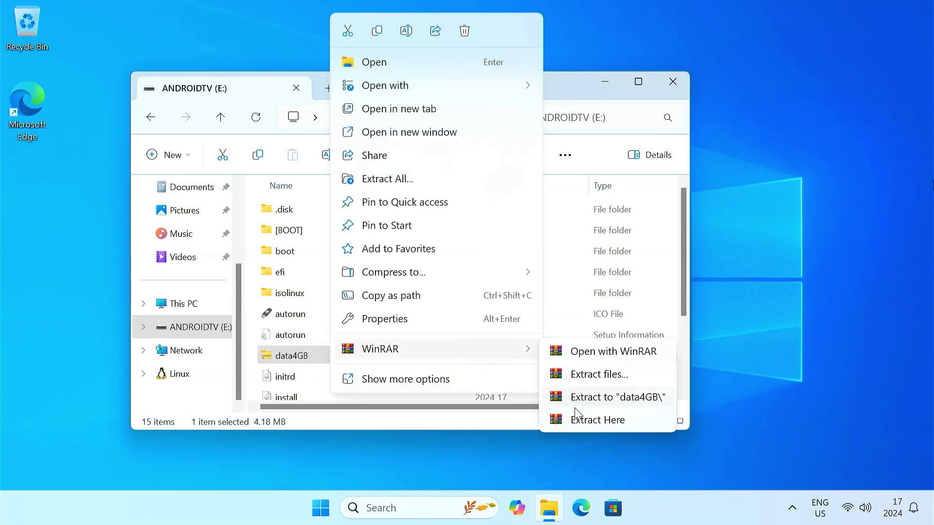
pyautogui.click(597, 420)
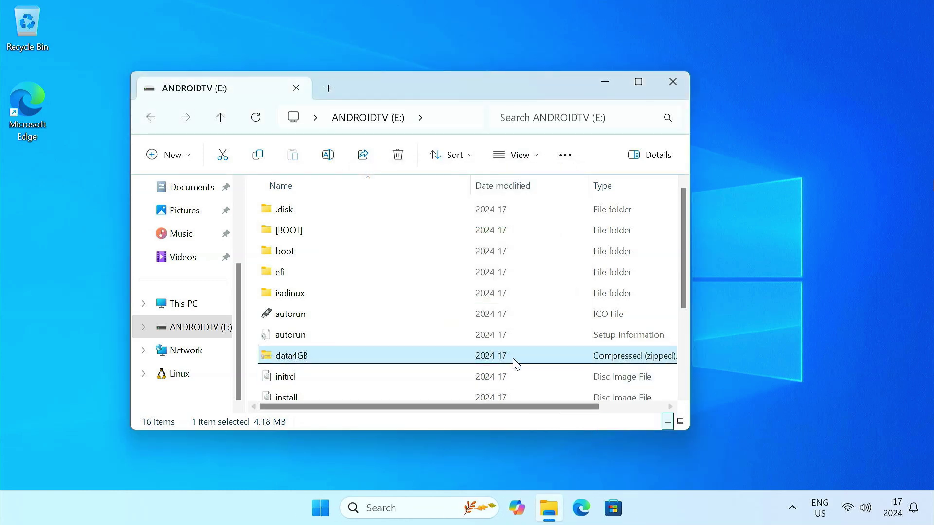
pyautogui.scroll(-2, 515, 363)
pyautogui.click(308, 392)
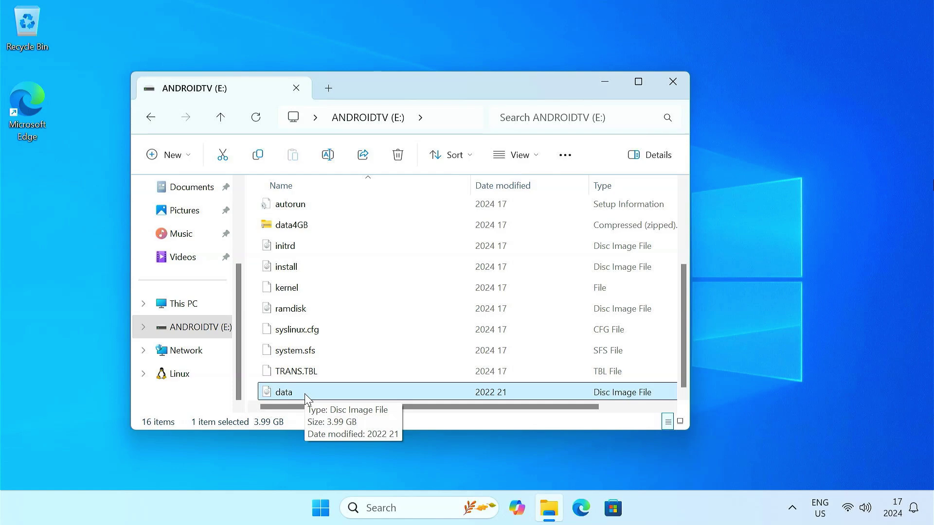
# - Close Explorer, restart the PC, and highlight UEFI: SanDisk in the Dell one-time boot menu
pyautogui.click(671, 84)
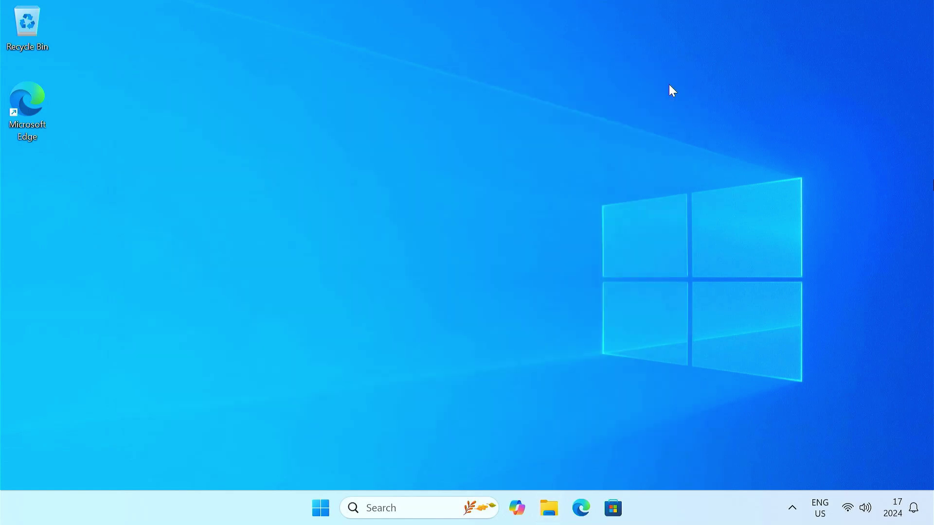
pyautogui.click(321, 508)
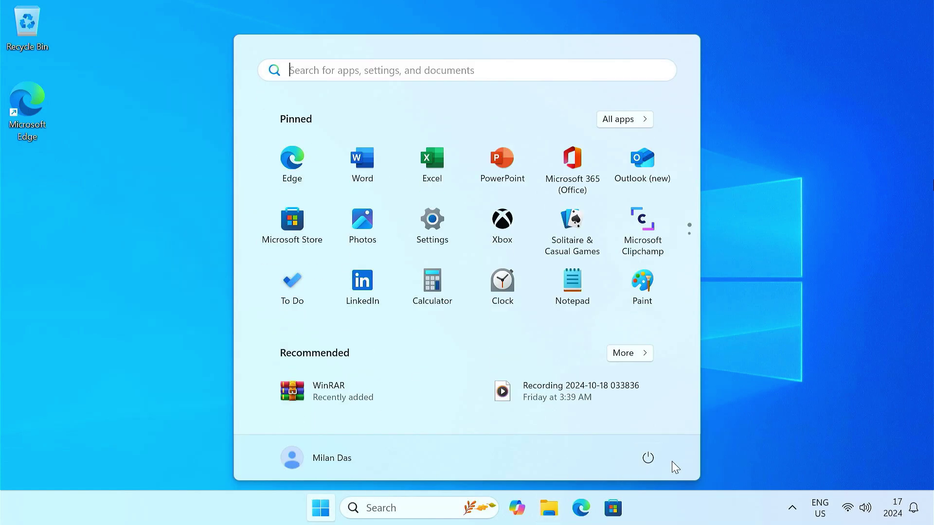
pyautogui.click(649, 458)
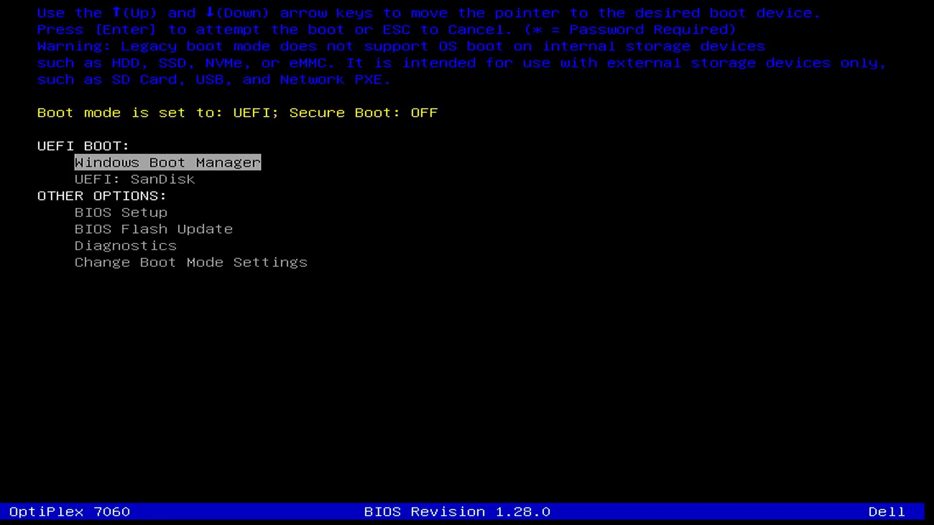
pyautogui.press('Down')
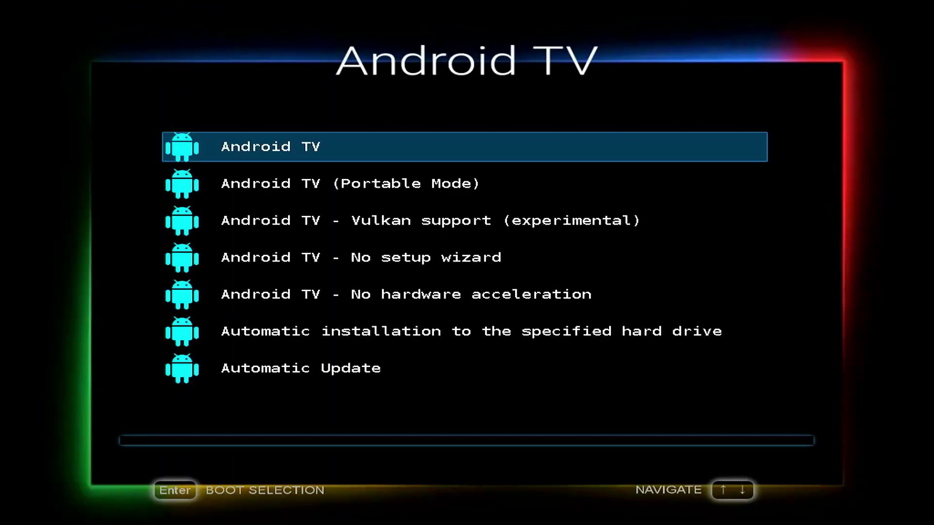
# - Boot the Android TV entry, choose English (United States), and name the device Android TV
pyautogui.press('Return')
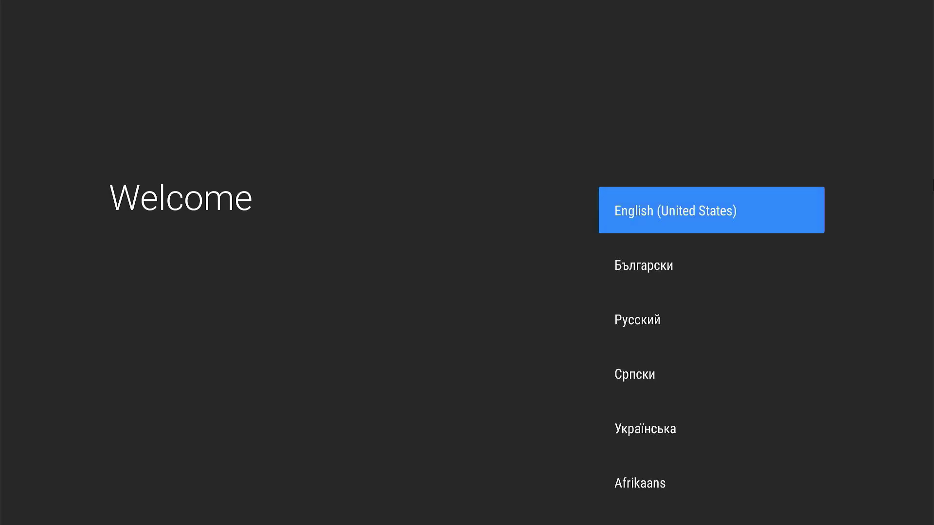
pyautogui.press('Return')
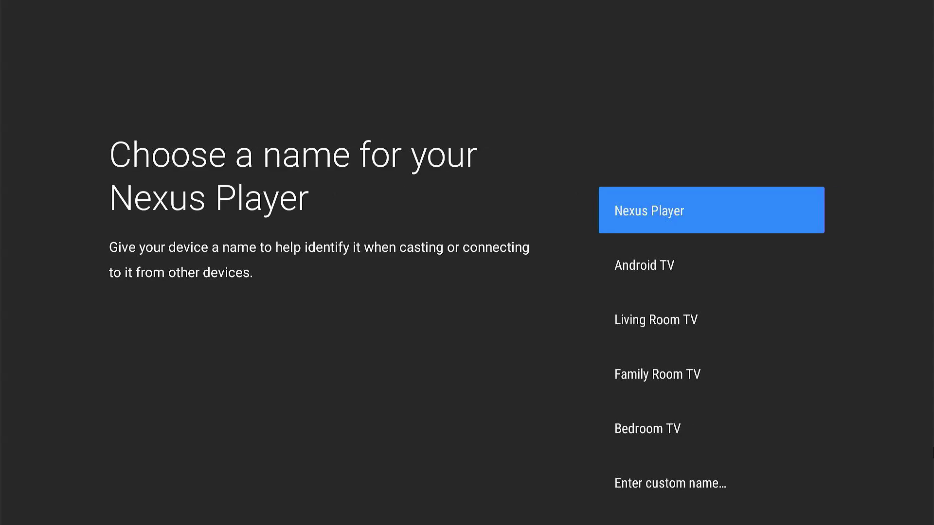
pyautogui.press('Down')
pyautogui.press('Return')
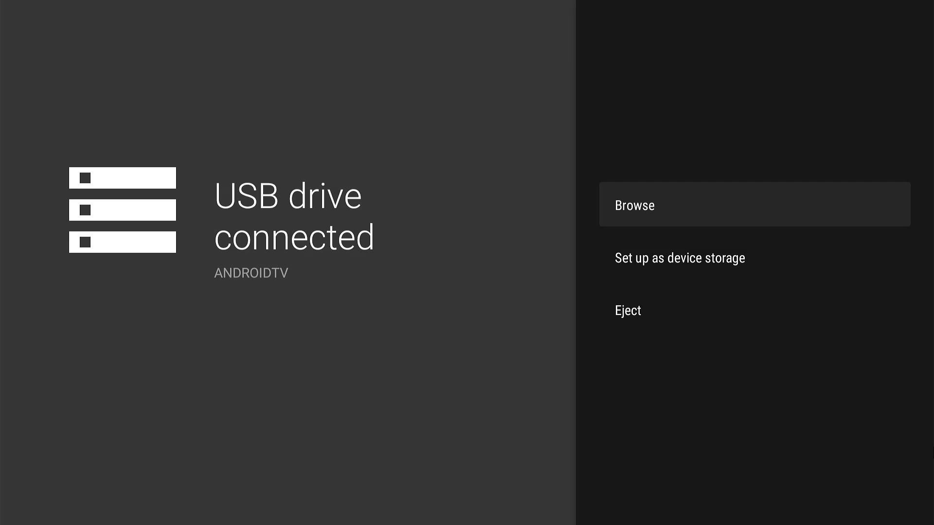
# - Dismiss the USB notice and install JioCinema via the Play Store's search page
pyautogui.press('Escape')
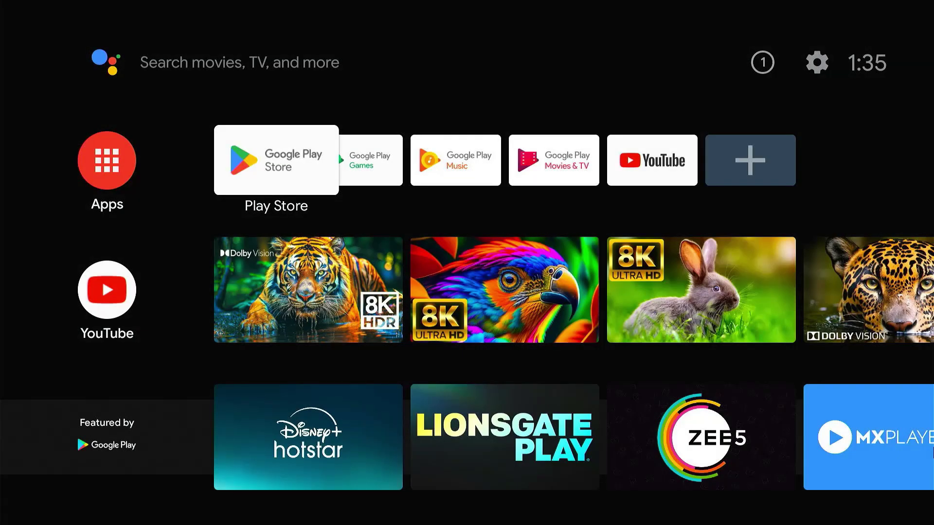
pyautogui.press('Return')
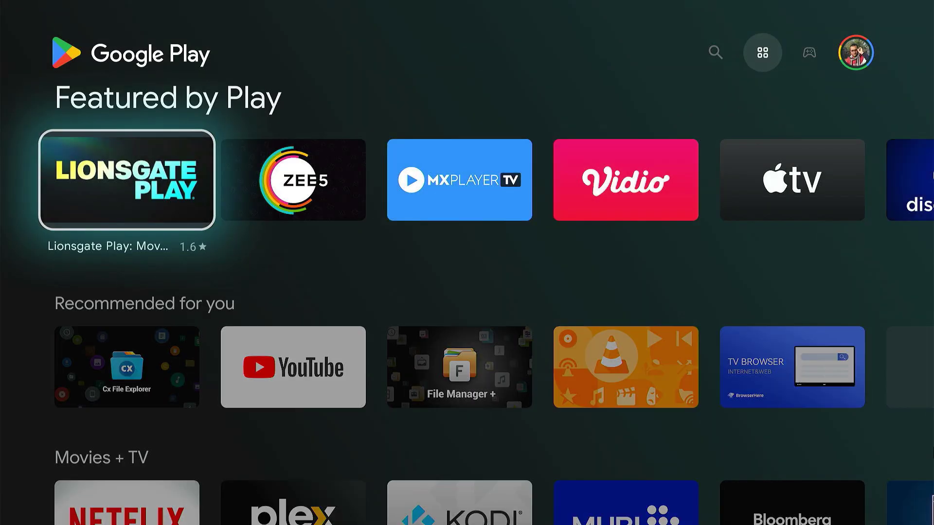
pyautogui.press('Down')
pyautogui.press('Down')
pyautogui.press('Down')
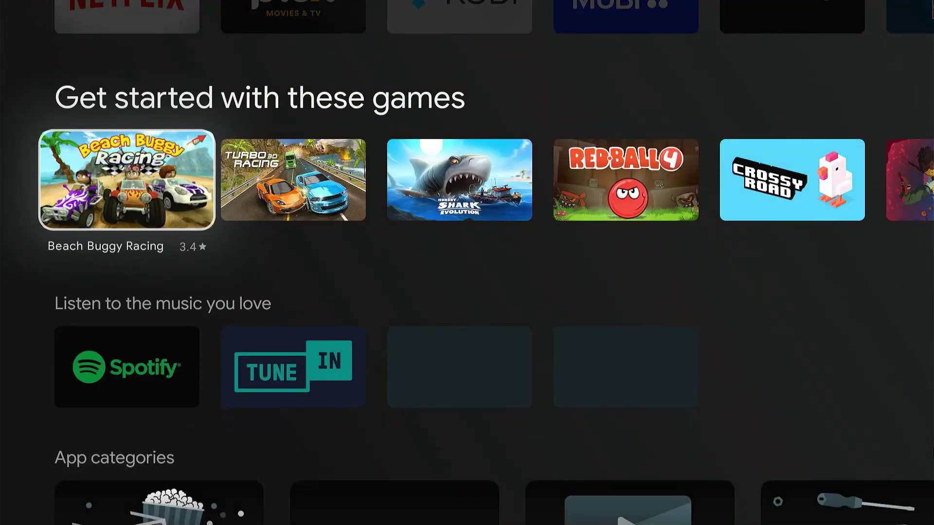
pyautogui.press('Up')
pyautogui.press('Up')
pyautogui.press('Up')
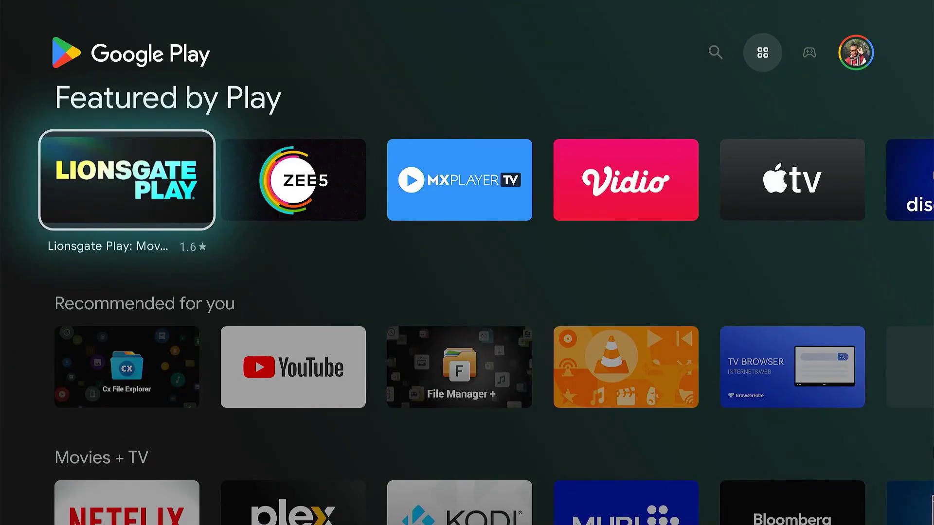
pyautogui.press('Up')
pyautogui.press('Left')
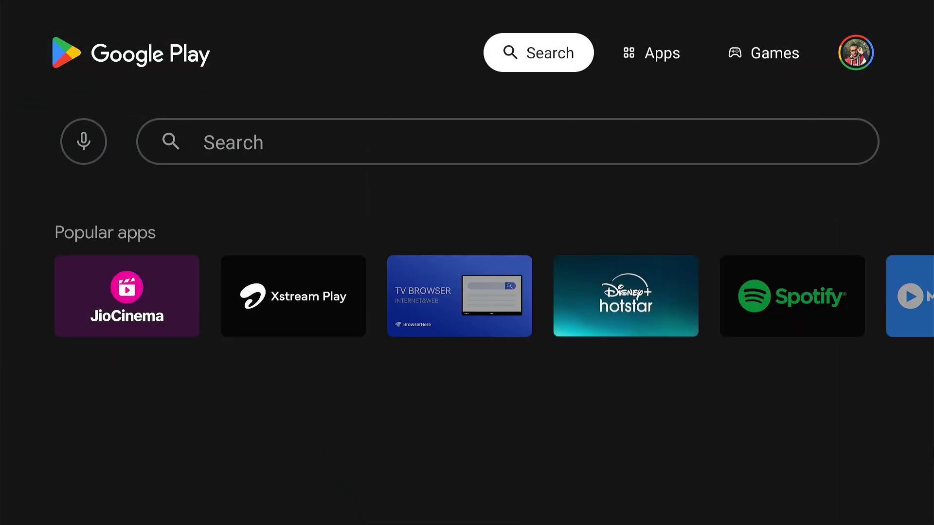
pyautogui.press('Down')
pyautogui.press('Down')
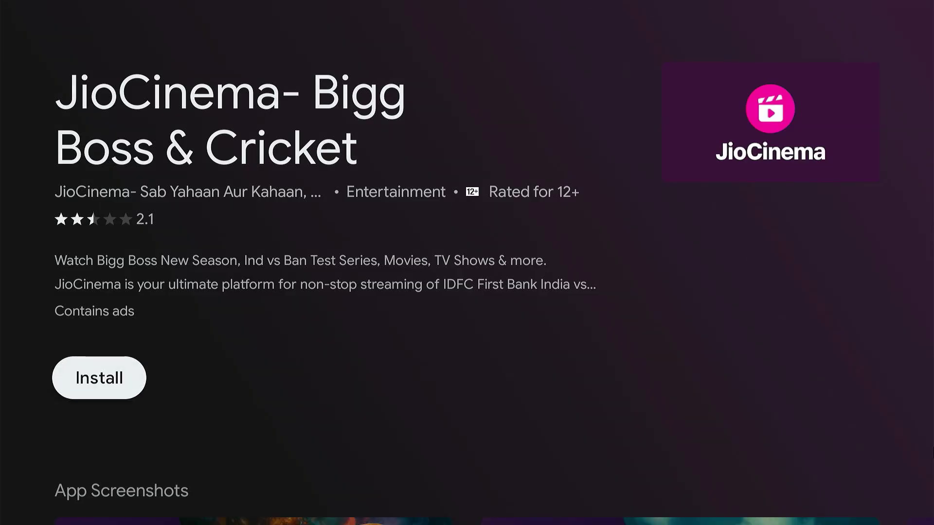
pyautogui.press('Return')
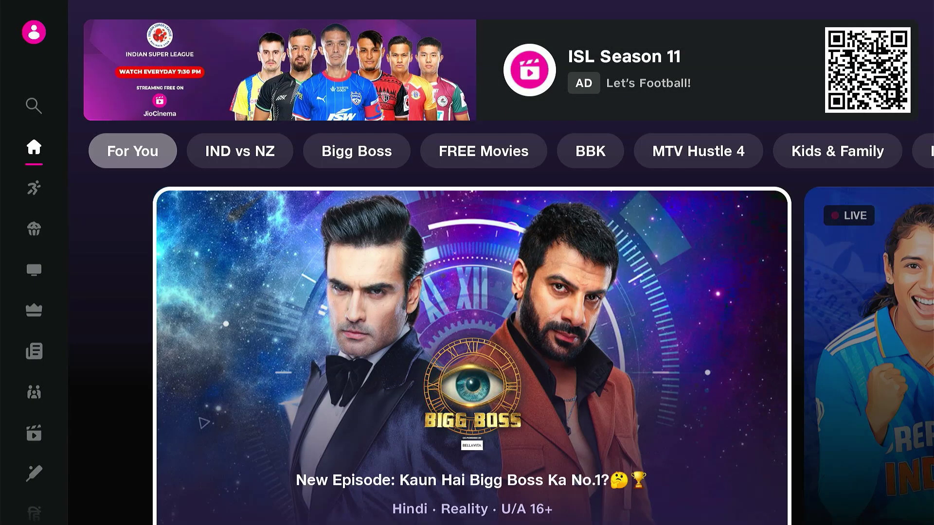
# - In JioCinema, reach the live India Women vs New Zealand Women 1st ODI card
pyautogui.press('Down')
pyautogui.press('Down')
pyautogui.press('Down')
pyautogui.press('Down')
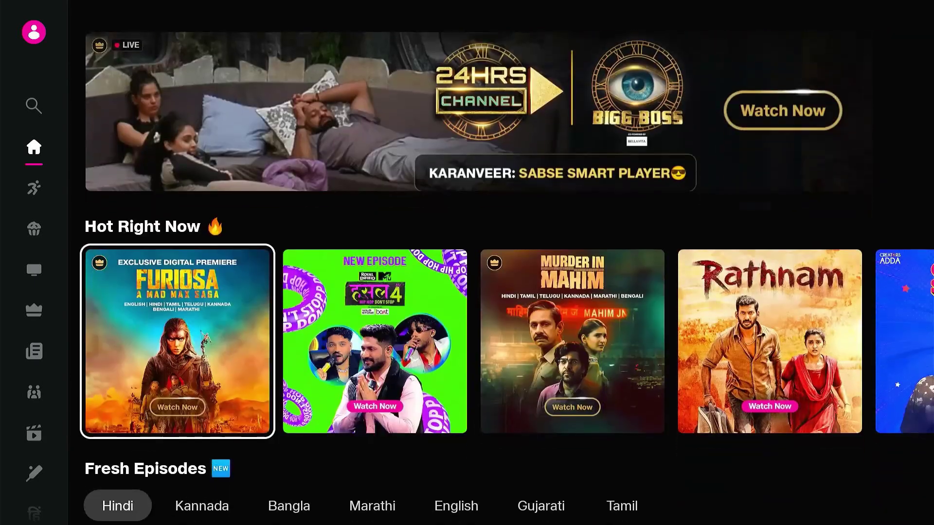
pyautogui.press('Up')
pyautogui.press('Up')
pyautogui.press('Up')
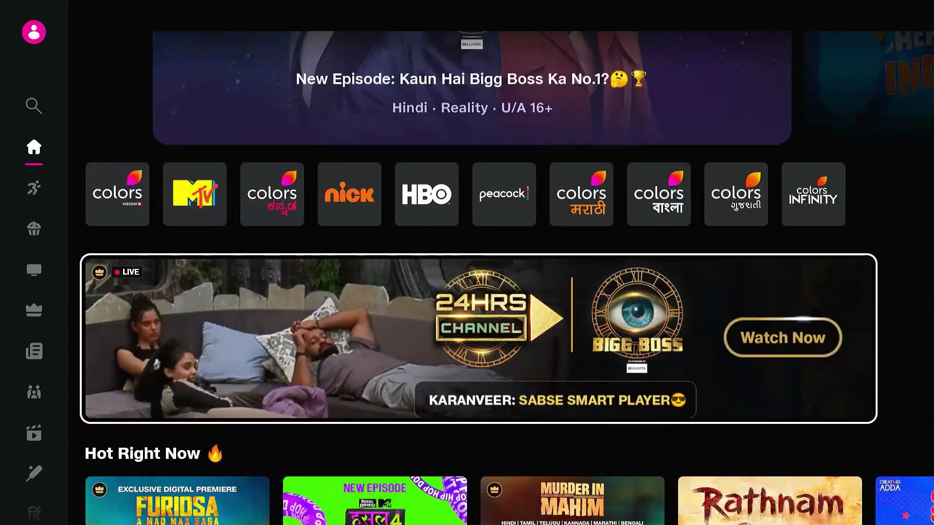
pyautogui.press('Up')
pyautogui.press('Right')
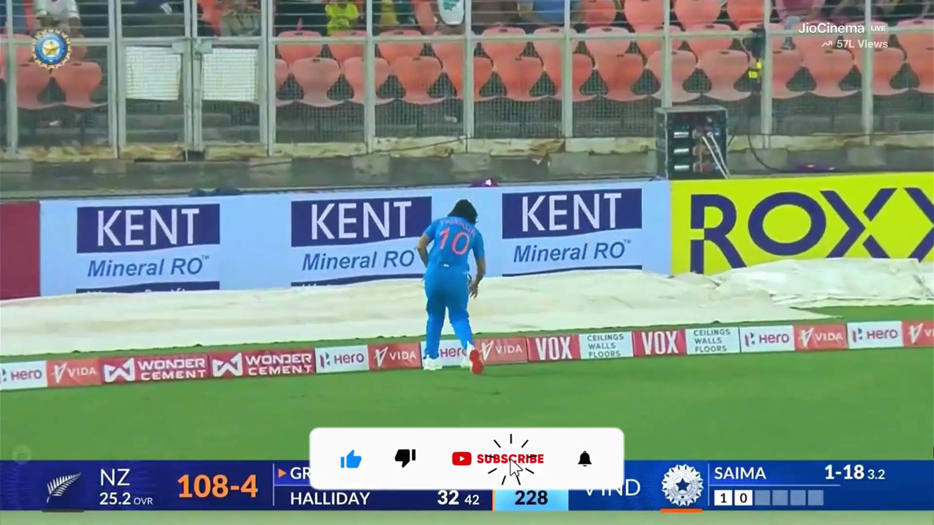
pyautogui.press('Escape')
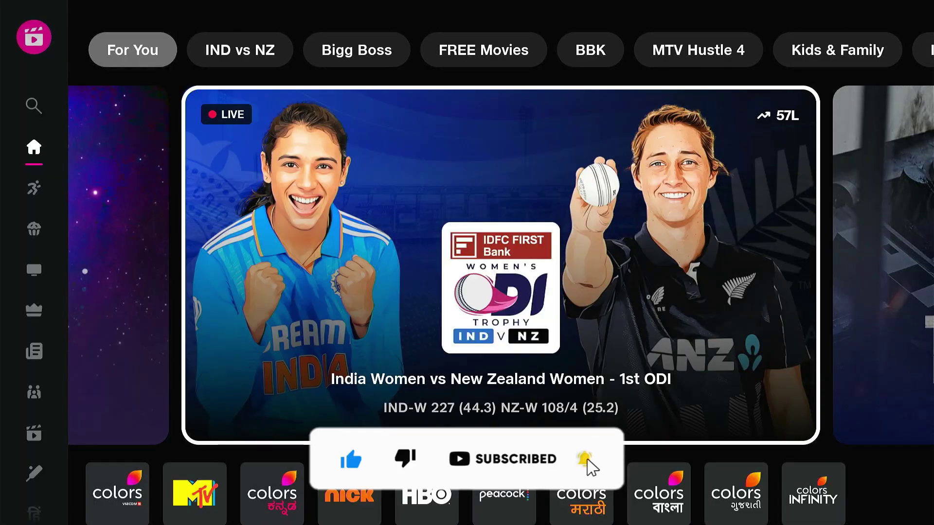